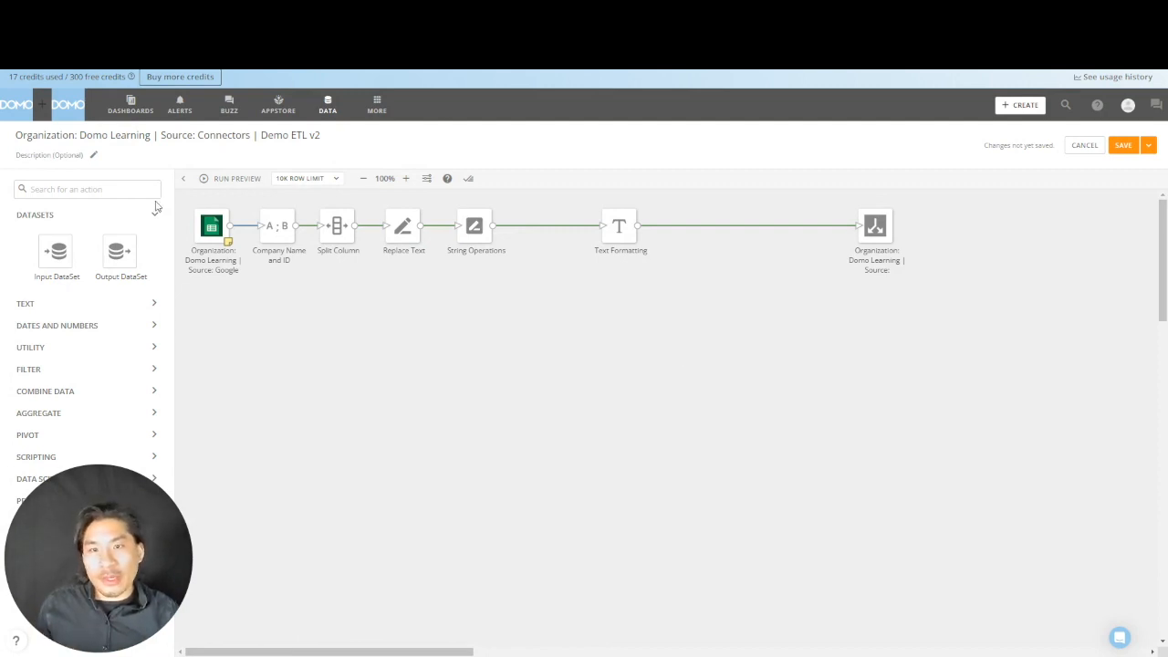
- Place a new Calculator tile from Dates and Numbers onto the flow canvas
click(155, 210)
click(151, 259)
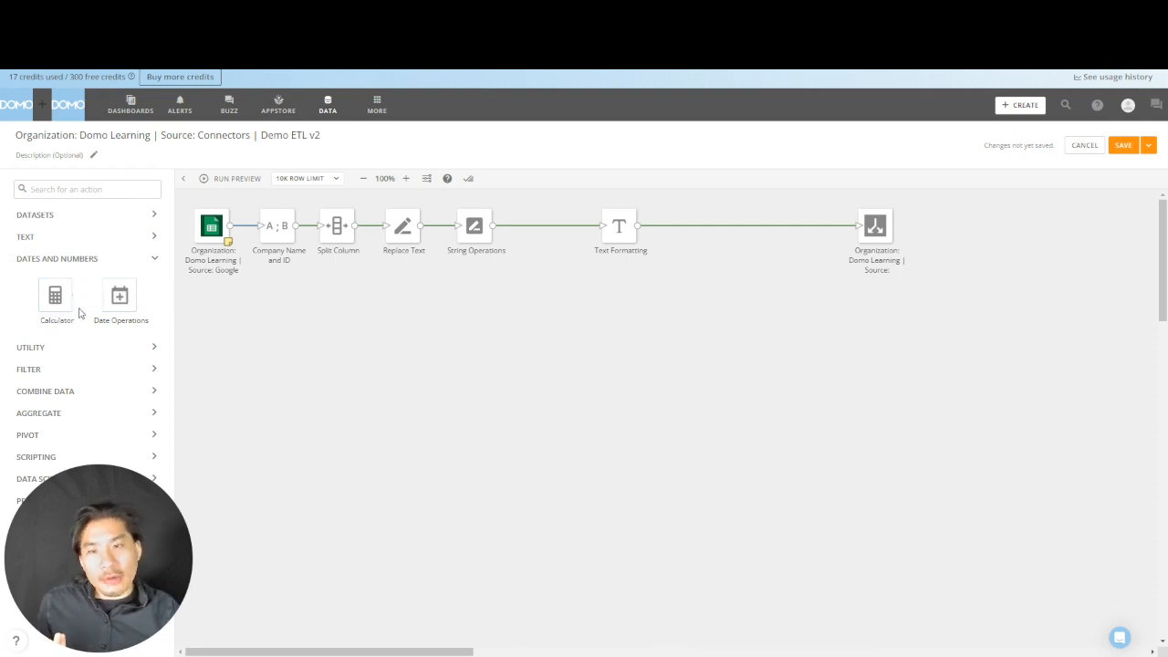
click(86, 347)
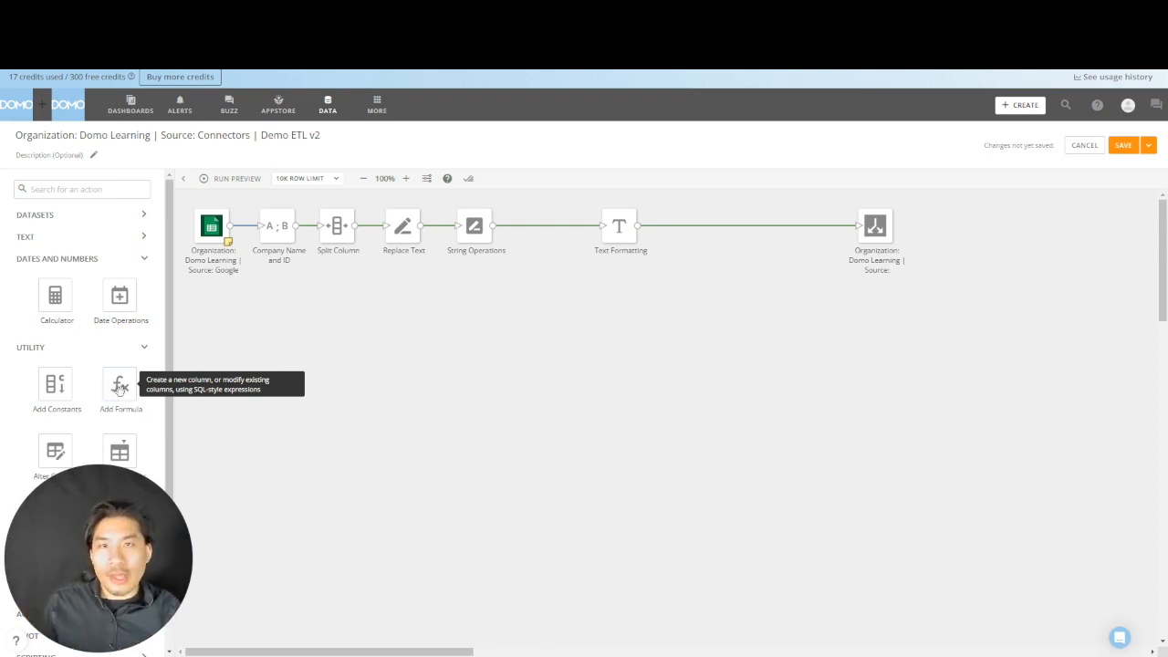
click(143, 347)
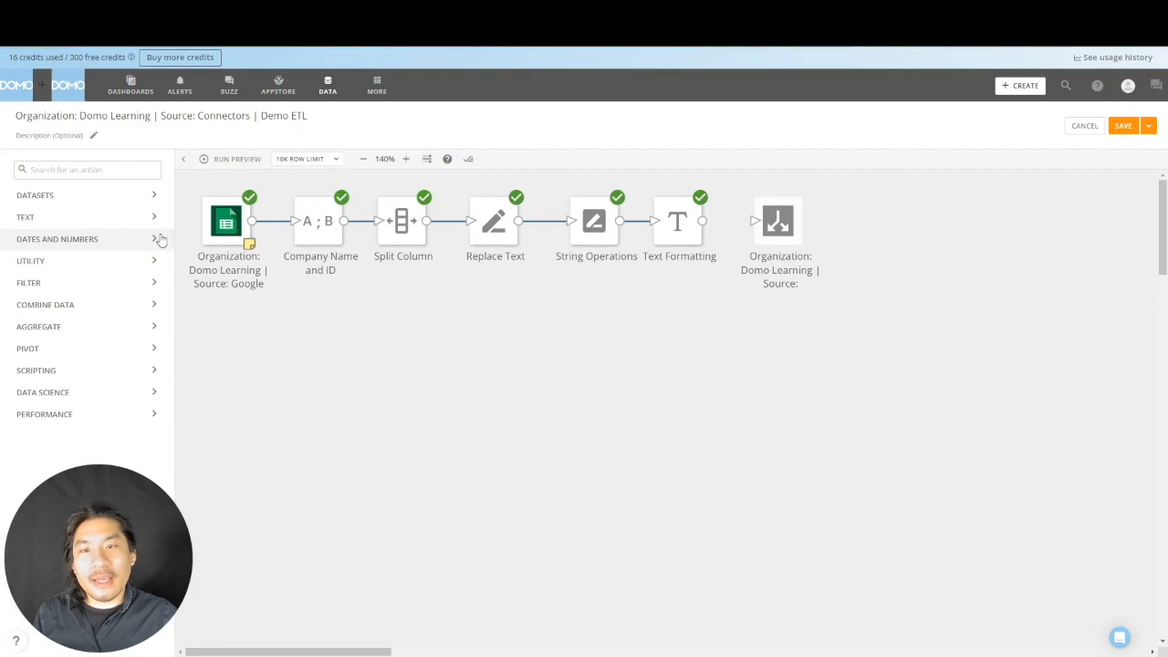
click(155, 239)
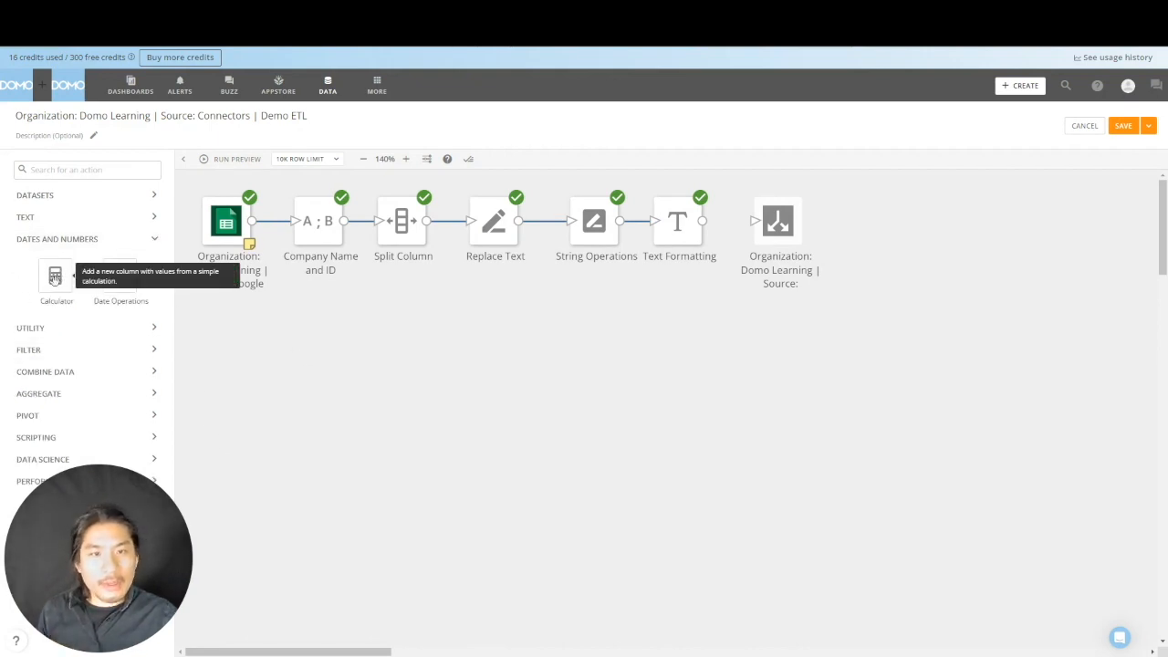
drag(55, 276, 321, 319)
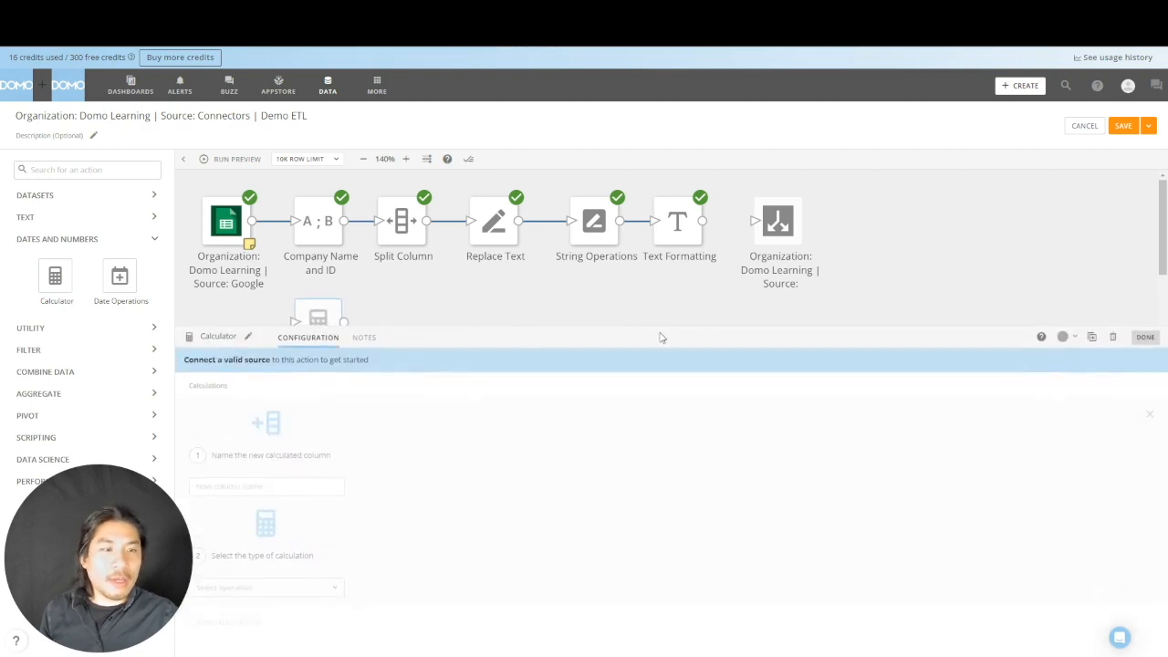
drag(658, 329, 659, 424)
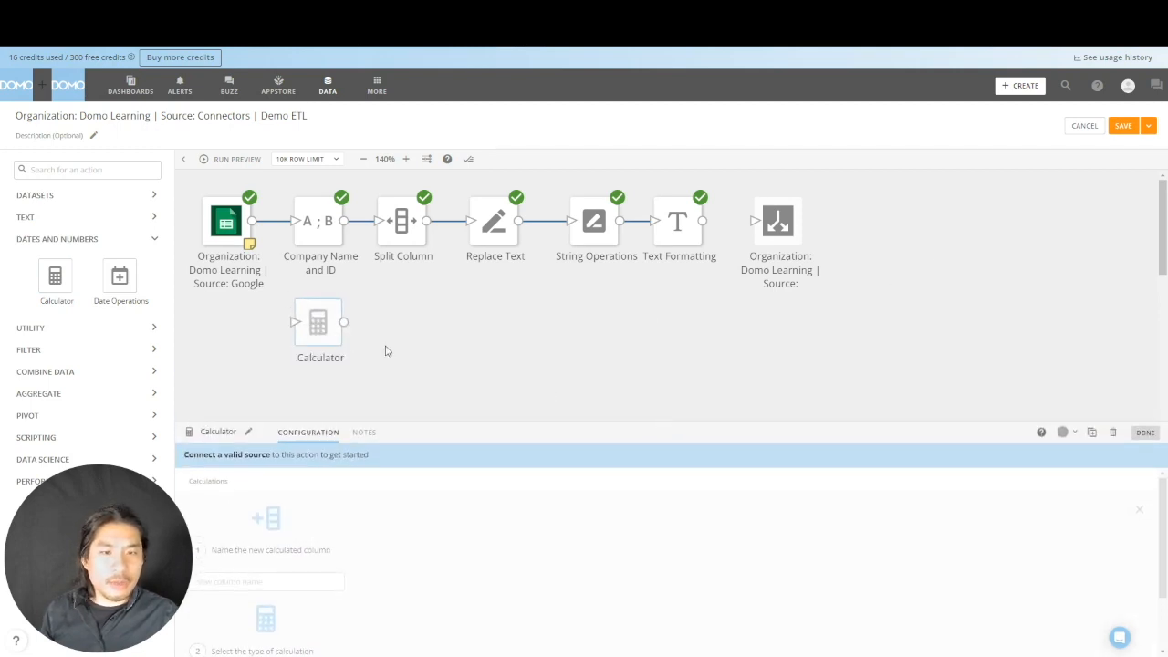
- Feed the Google source into the Calculator, position it below the source, and enter its settings
drag(251, 222, 296, 323)
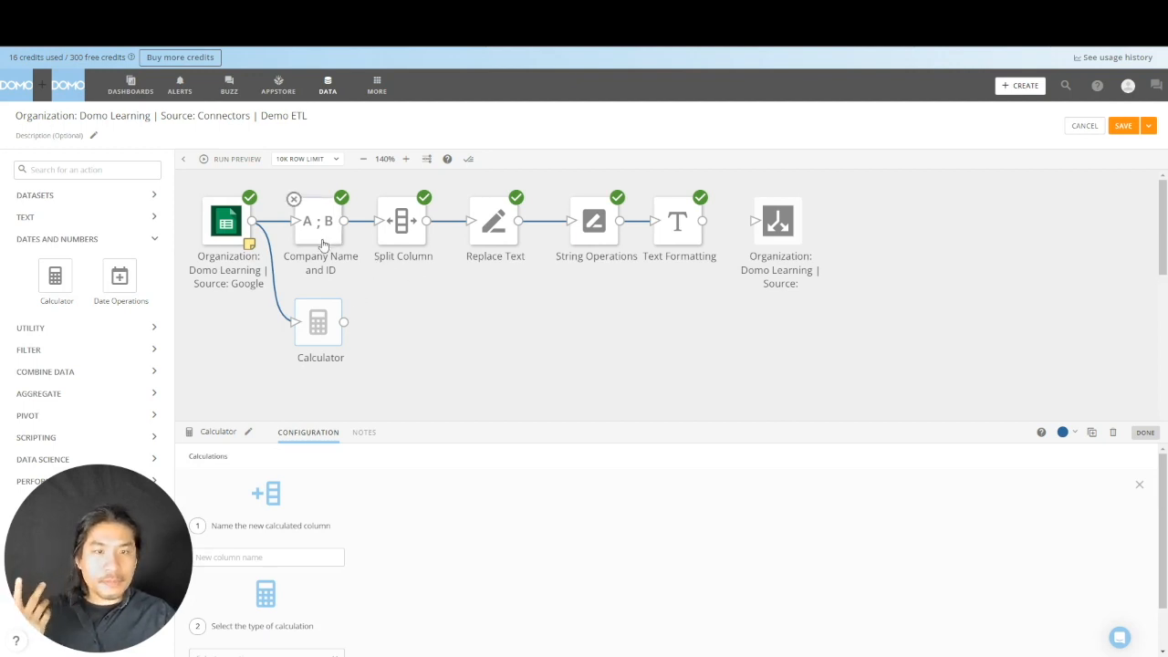
mouse_move(318, 324)
mouse_down()
mouse_move(219, 333)
mouse_move(596, 187)
mouse_up()
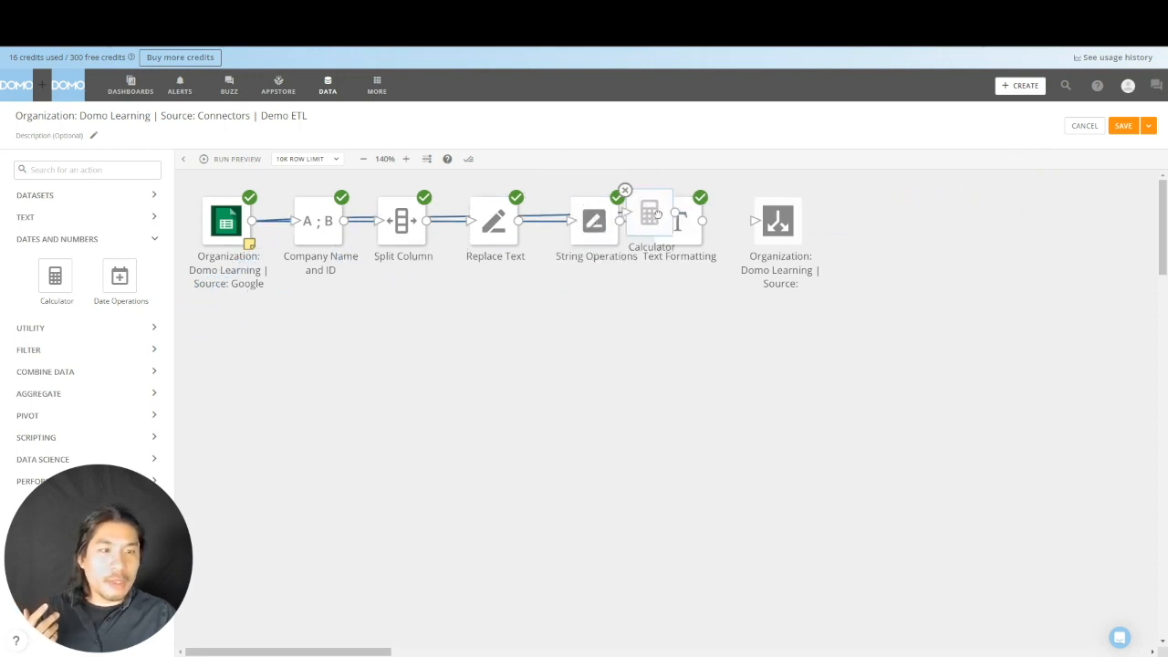
mouse_move(596, 187)
mouse_down()
mouse_move(537, 397)
mouse_move(321, 344)
mouse_up()
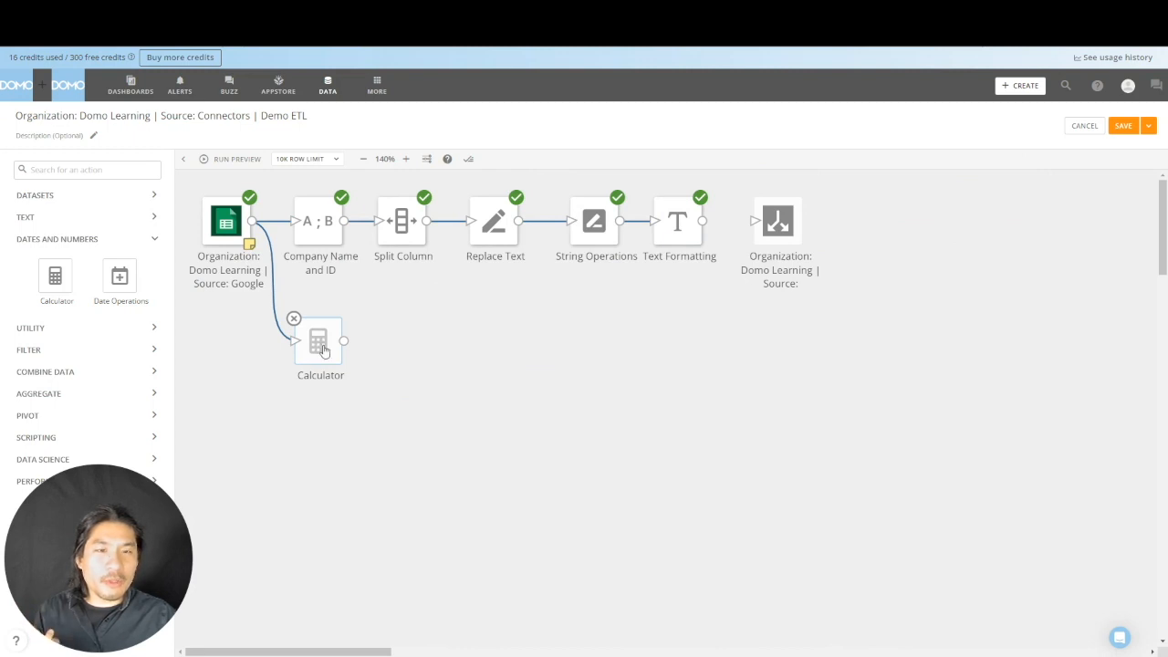
double_click(325, 351)
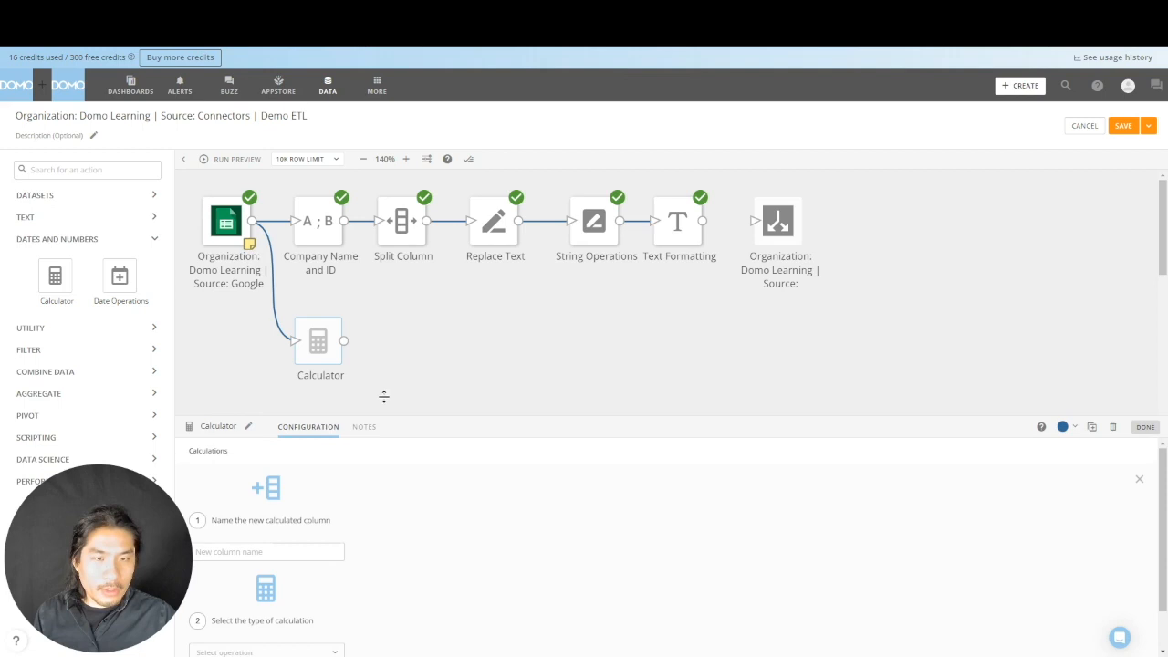
- Define a Profit column as a Subtraction of Spend from Revenue
drag(384, 425, 384, 372)
click(272, 504)
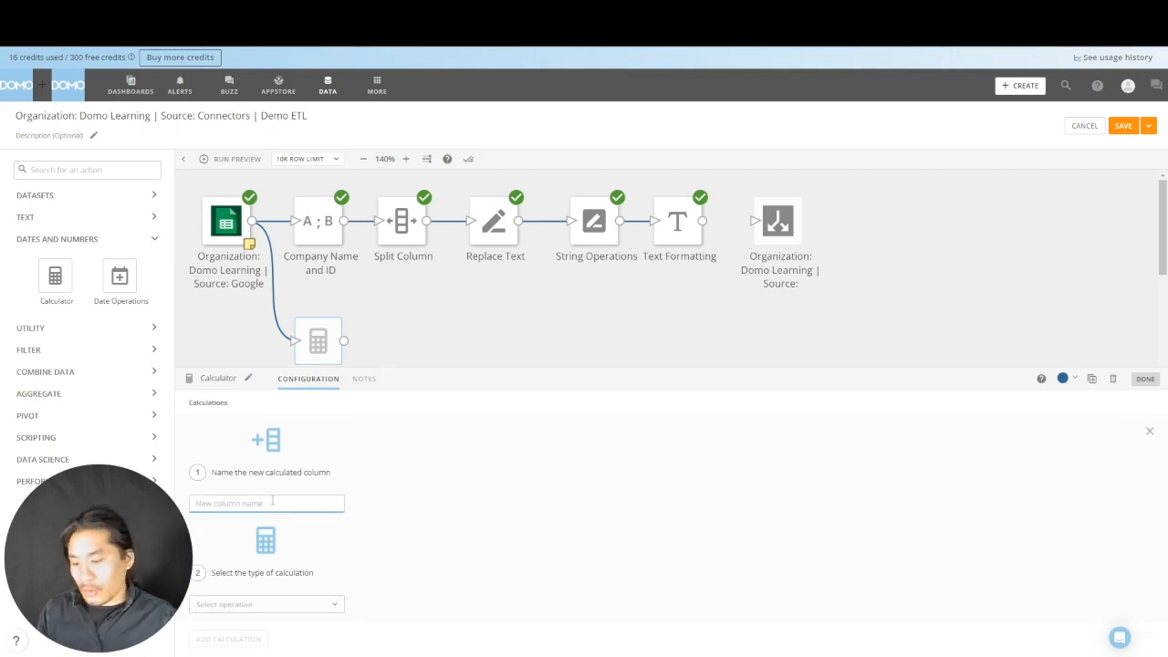
text(Profit)
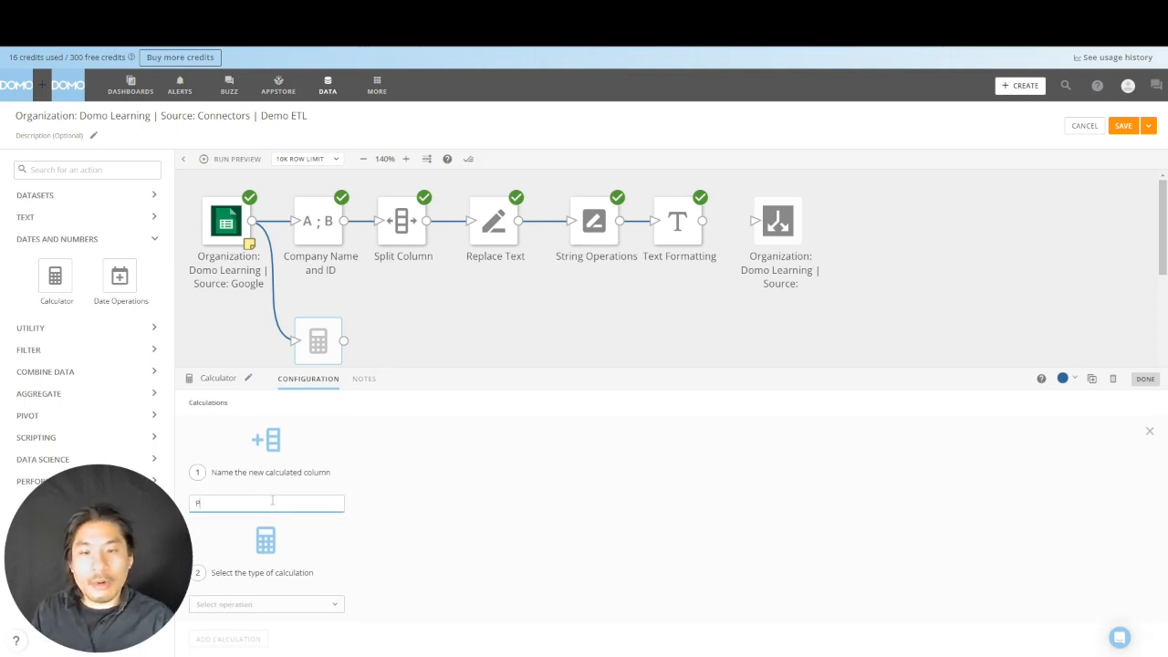
click(294, 605)
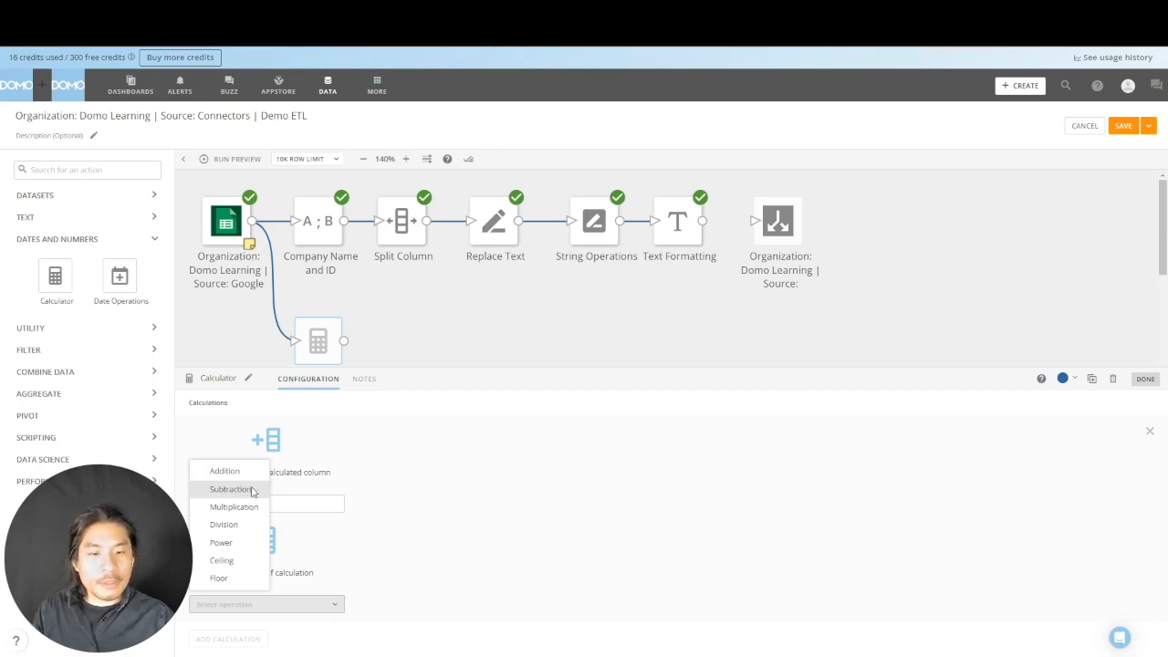
click(252, 491)
click(459, 624)
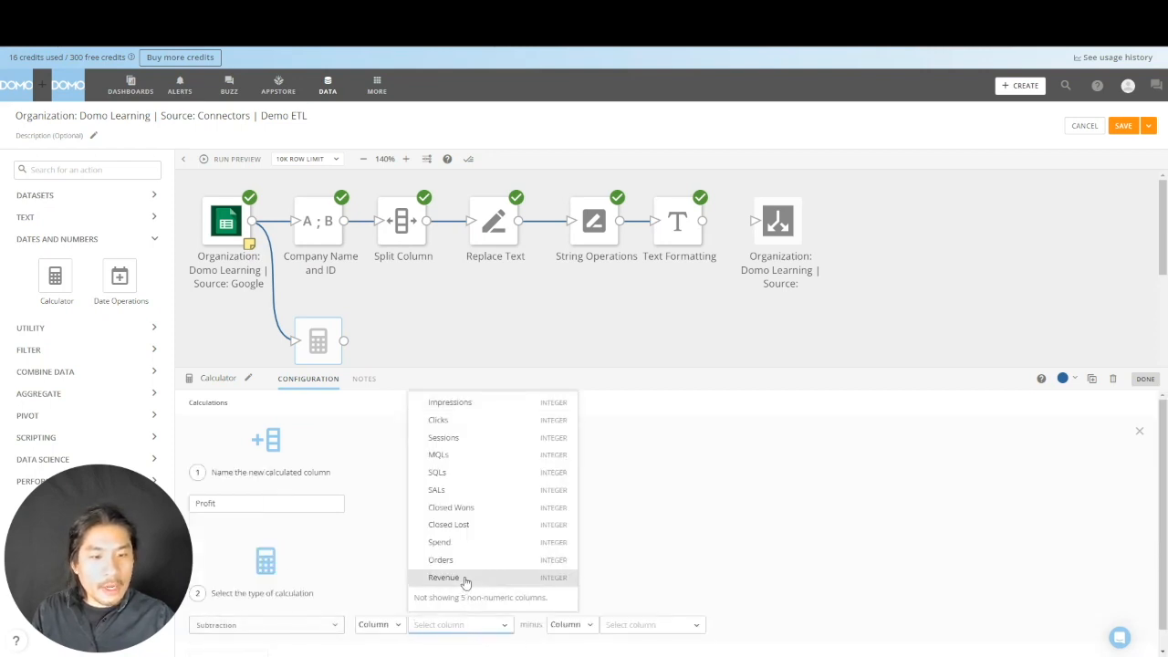
click(465, 584)
click(639, 606)
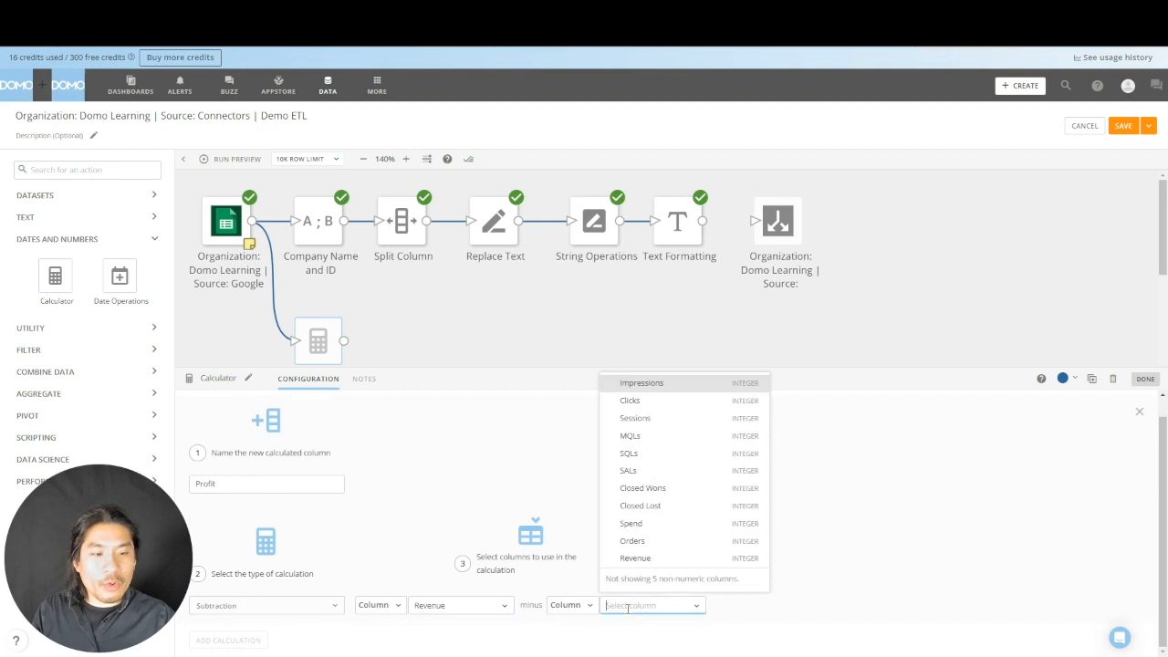
click(642, 526)
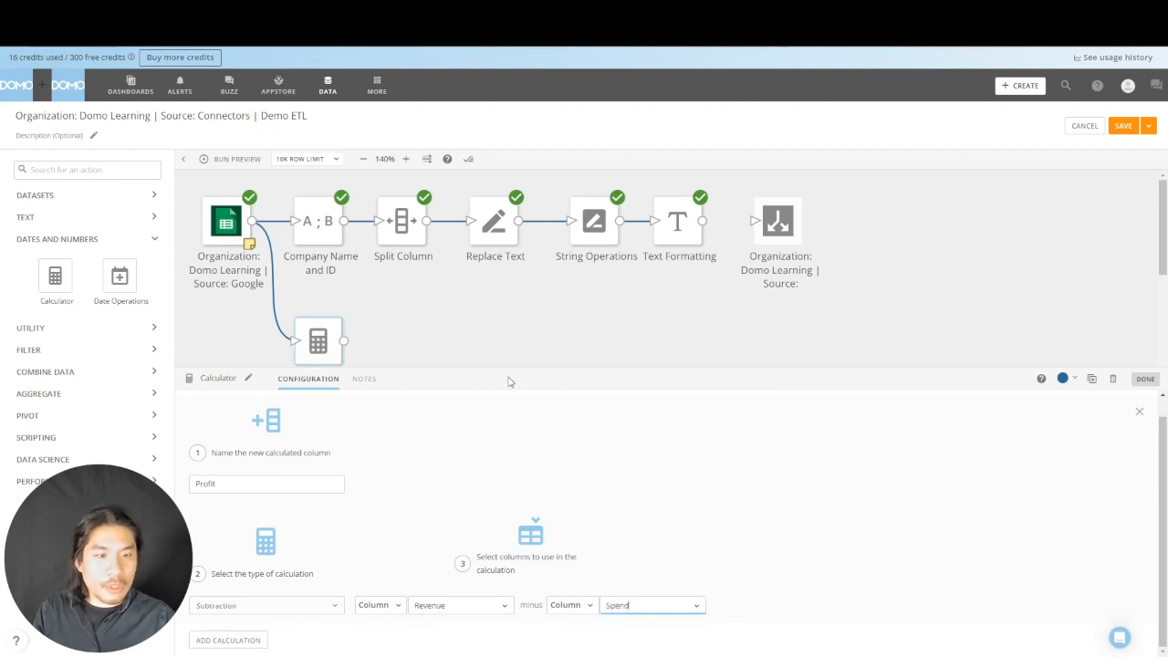
scroll(500, 321, down, 3)
drag(513, 372, 510, 225)
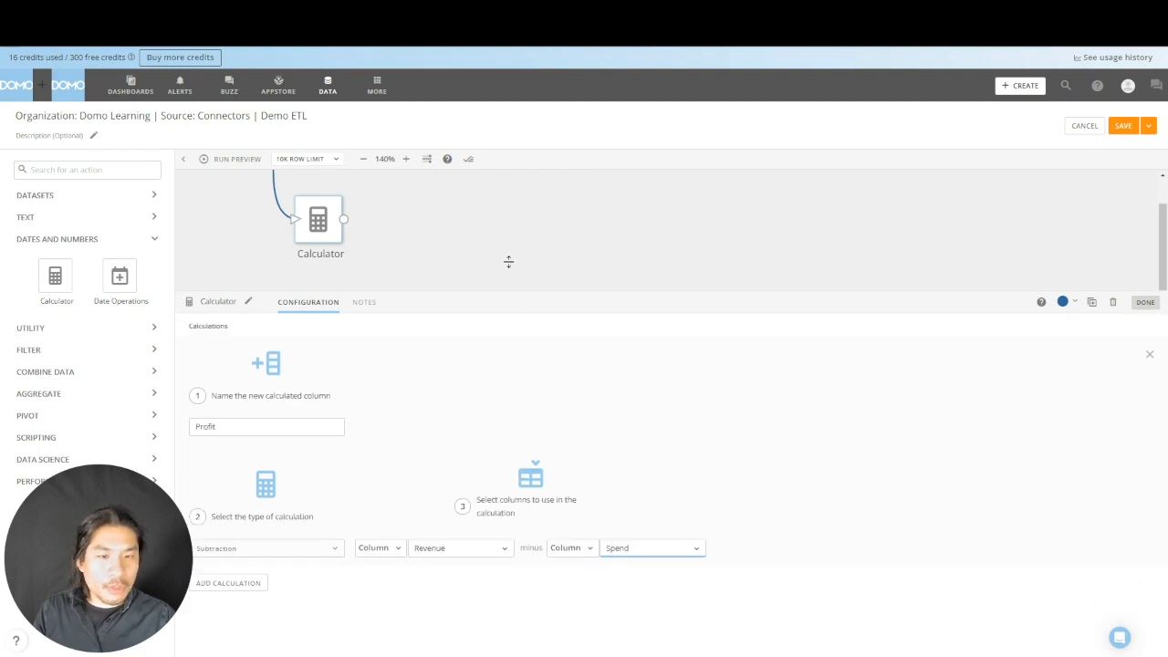
- Add a 'Revenue minus 10' column subtracting the constant value 10 from Revenue, then save with DONE
click(228, 512)
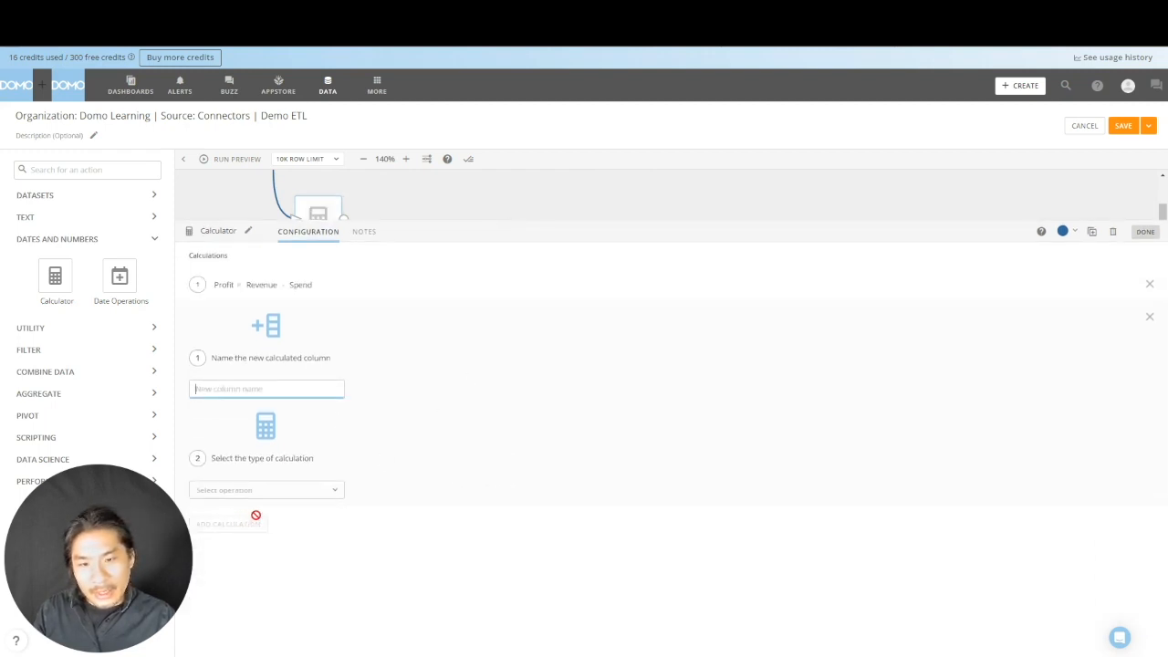
text(Reven)
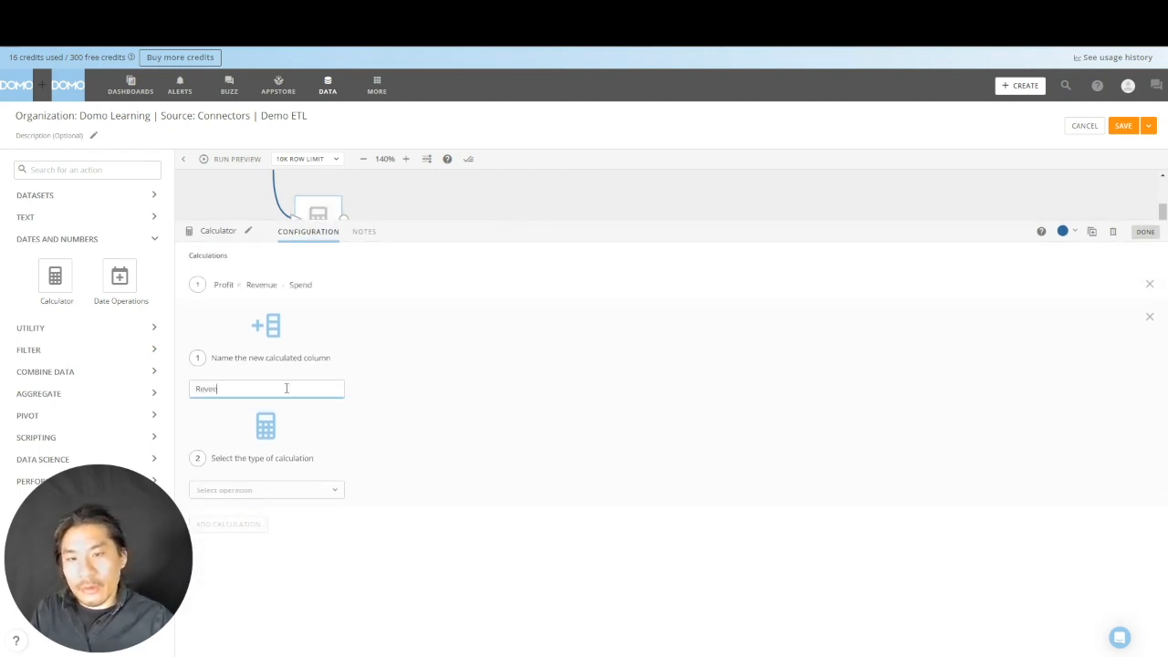
text(ue minus)
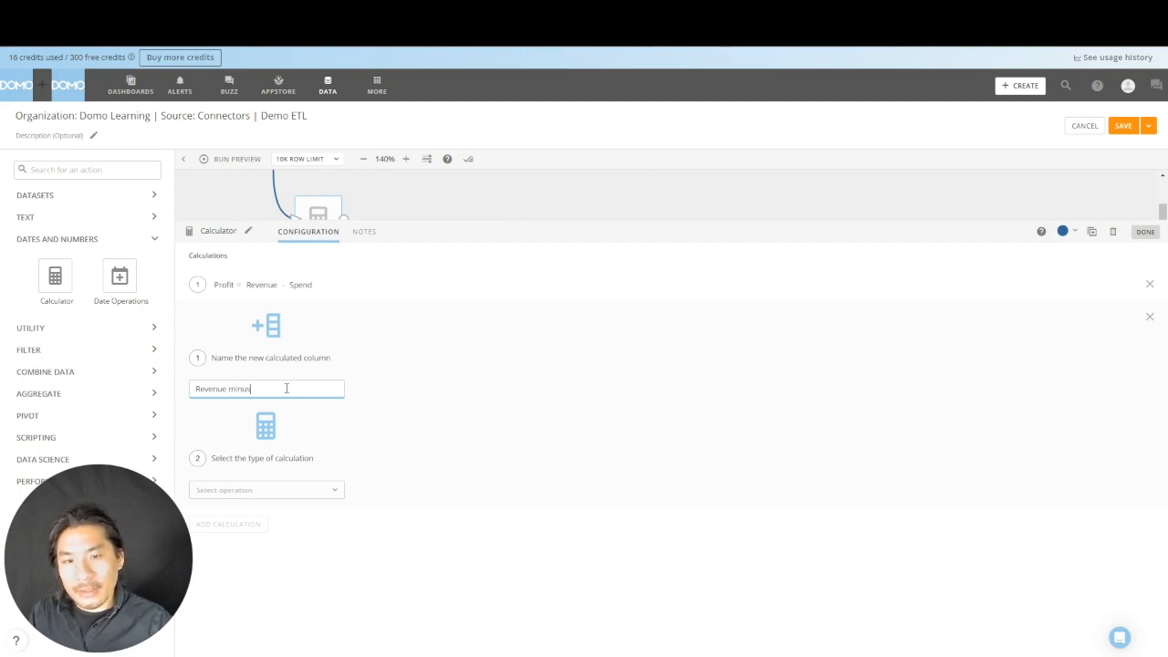
text( 10)
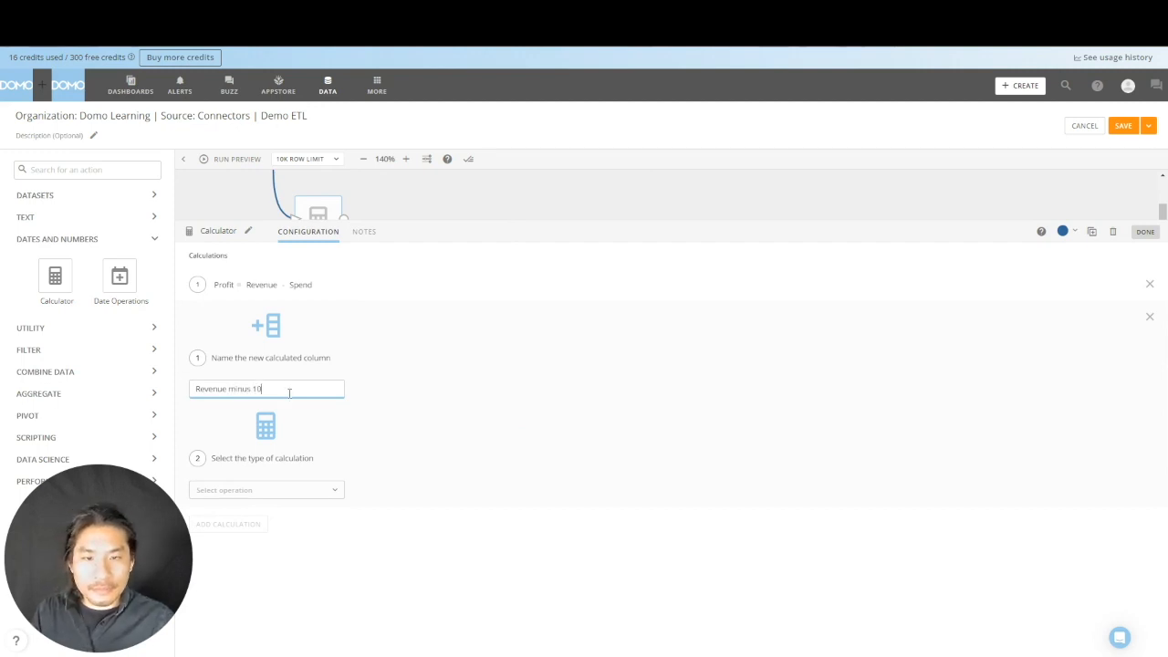
click(303, 493)
click(230, 540)
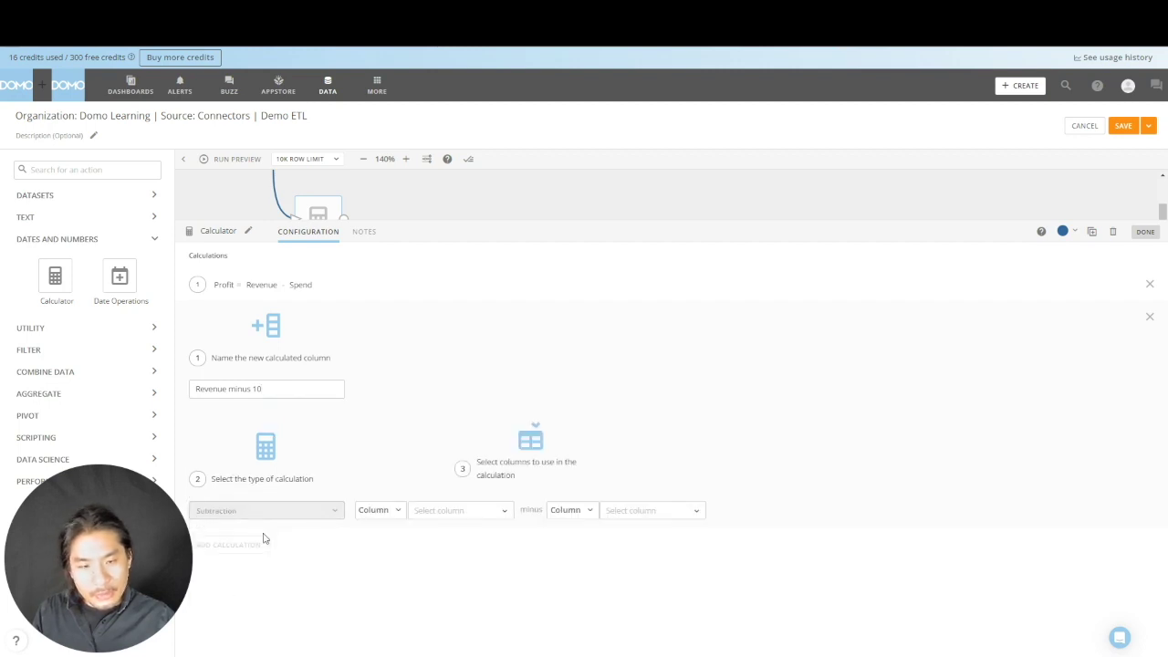
click(457, 511)
click(476, 464)
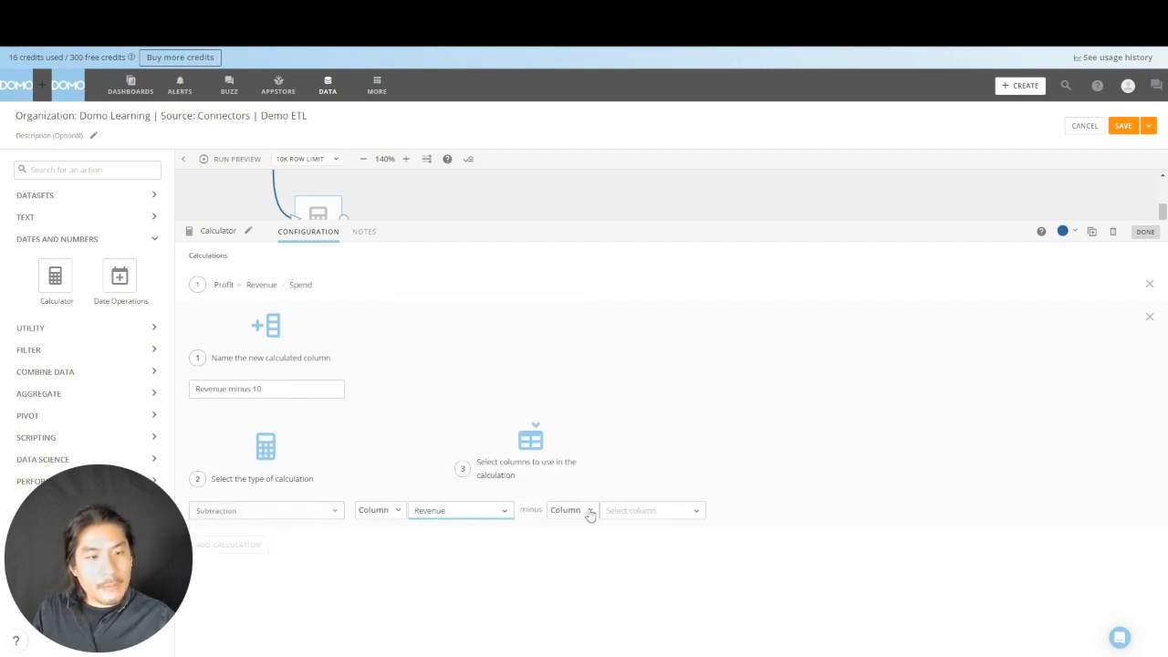
click(575, 510)
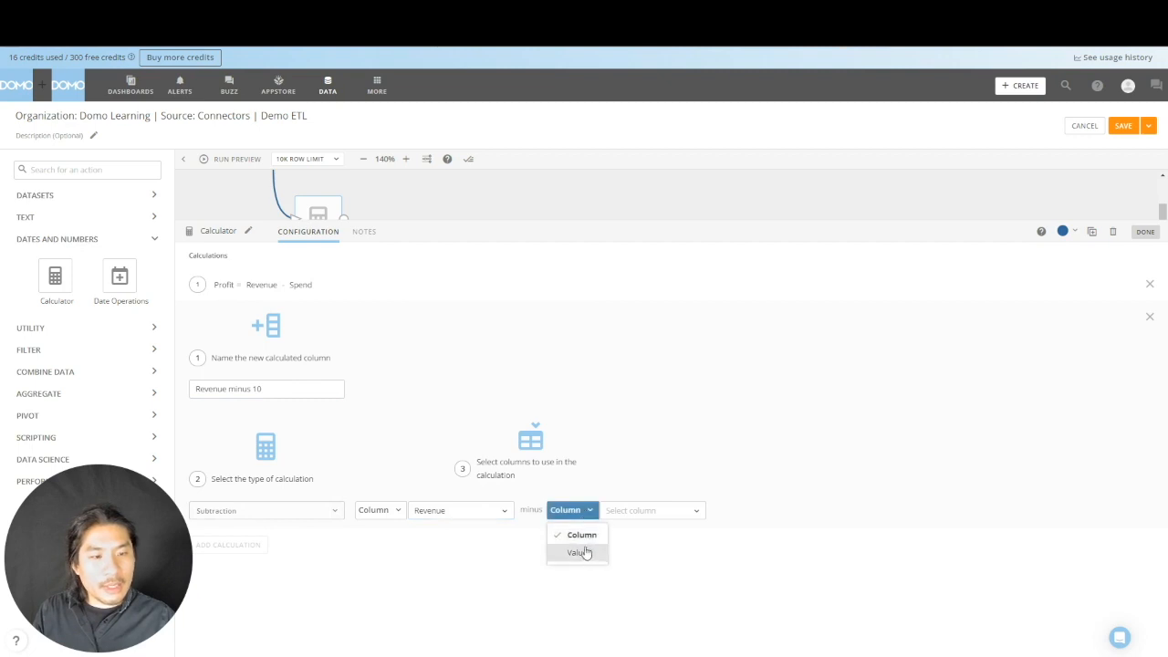
click(586, 554)
click(641, 510)
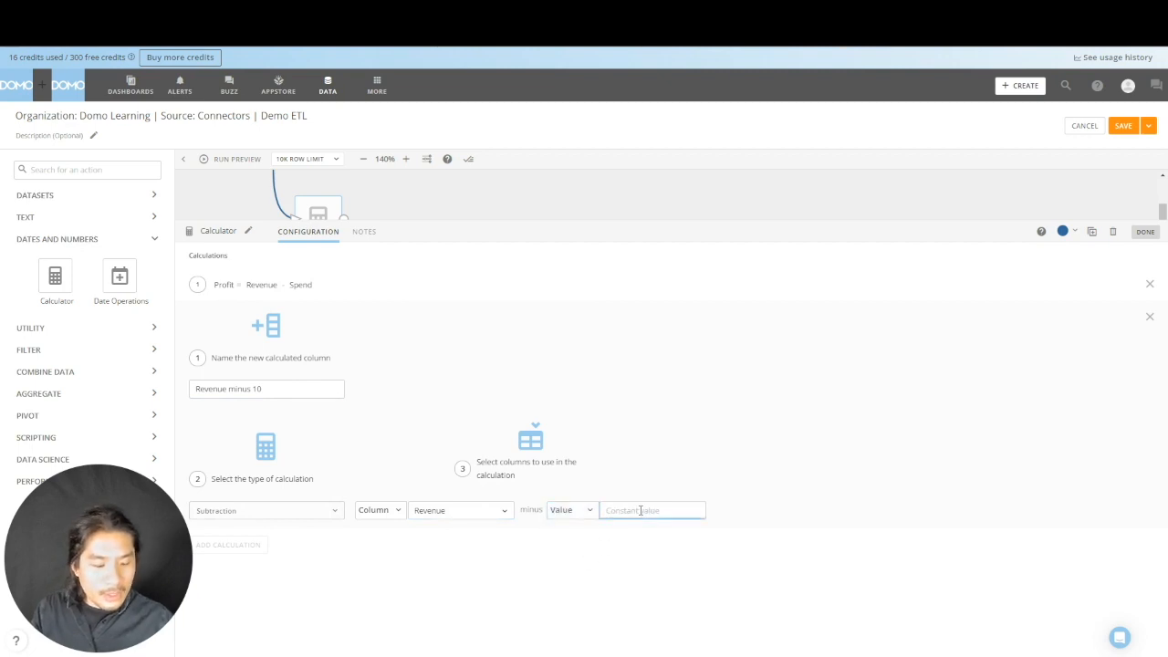
text(10)
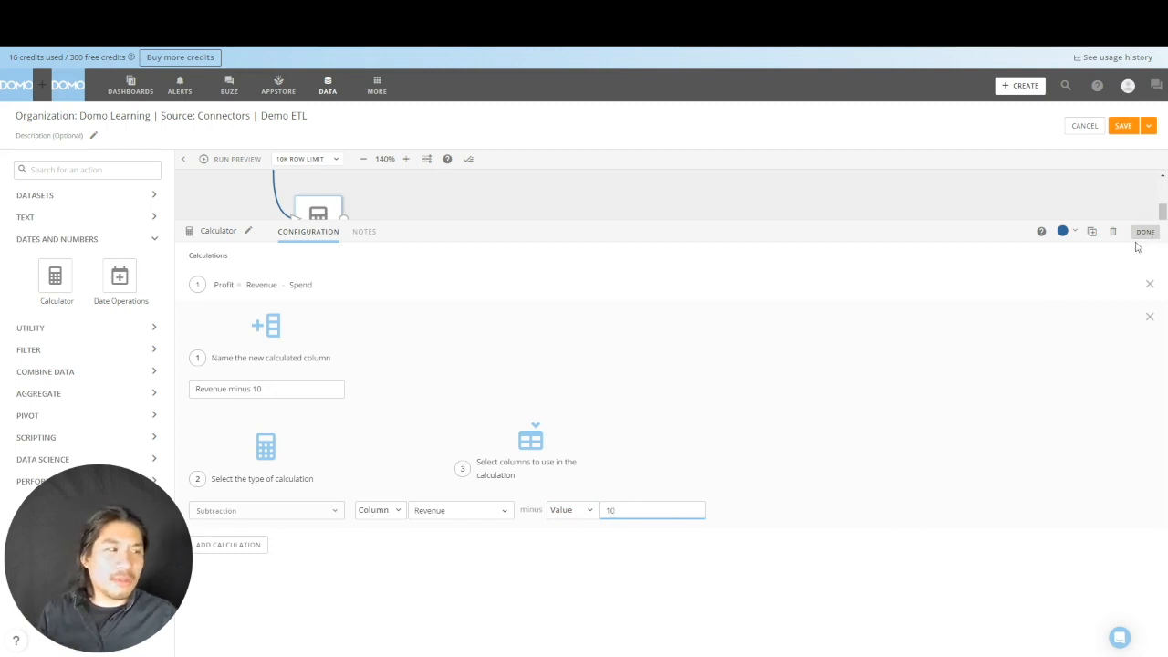
click(1143, 233)
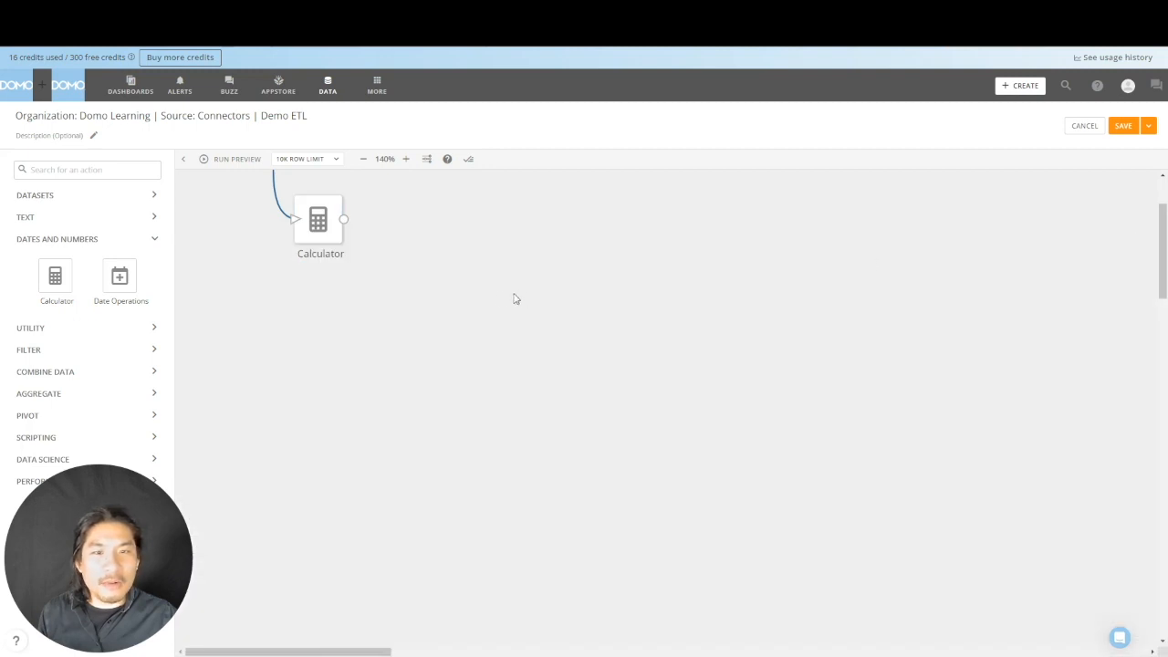
scroll(431, 303, up, 1)
- Run the flow preview and view the Calculator output with the Profit and Revenue minus 10 columns
click(237, 159)
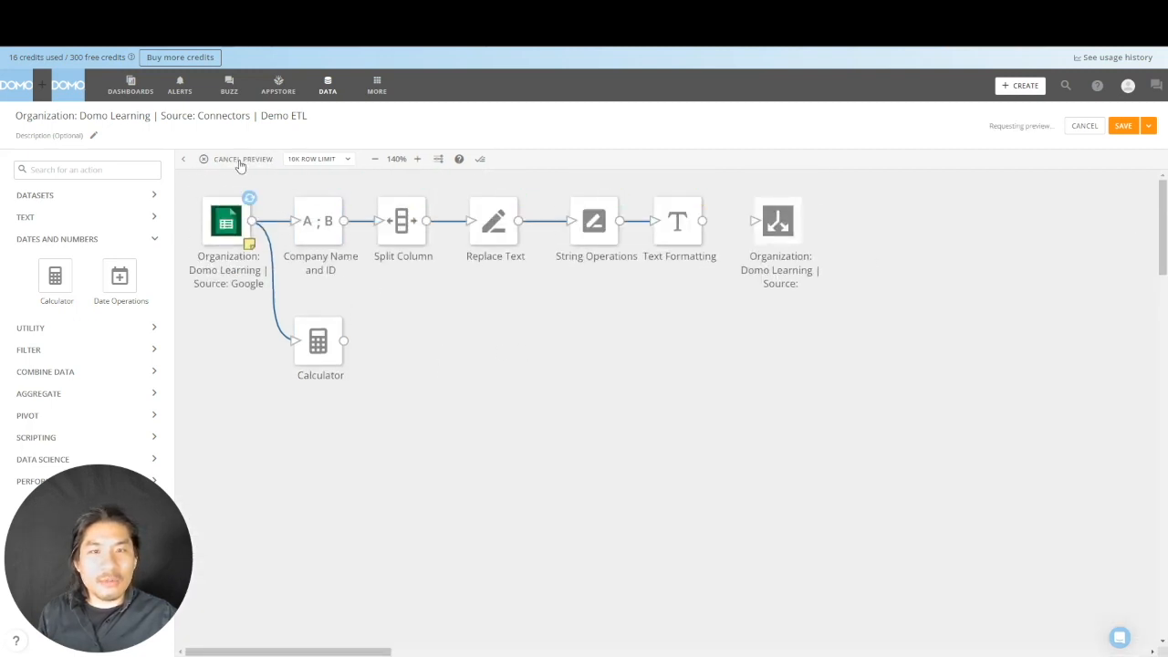
click(319, 342)
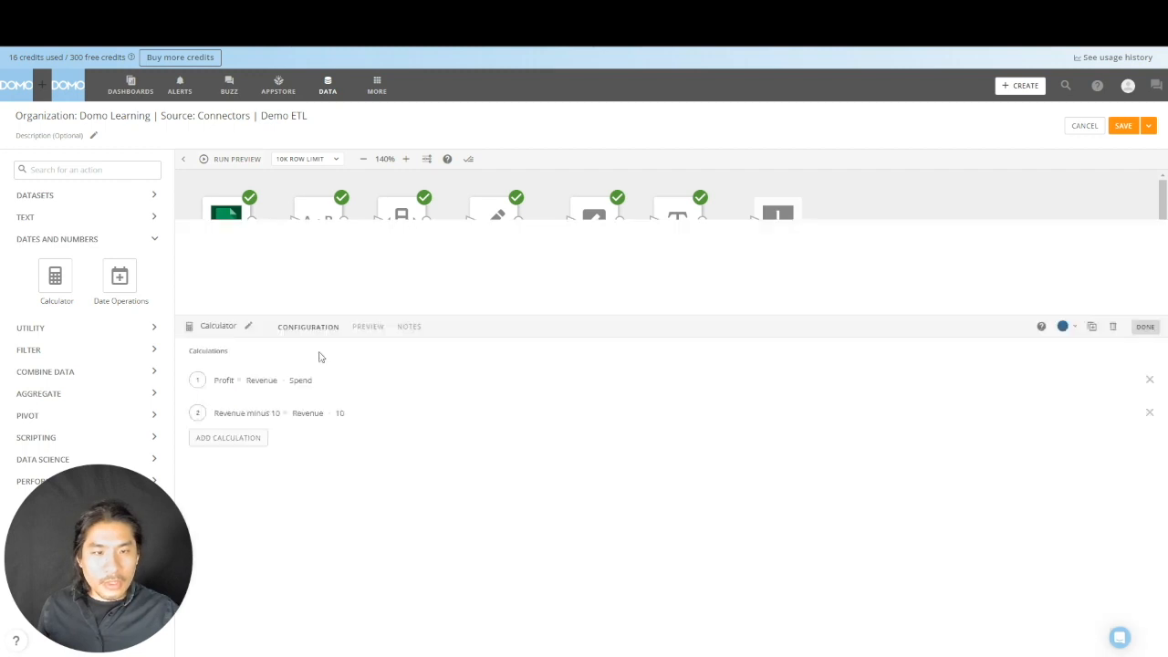
click(368, 231)
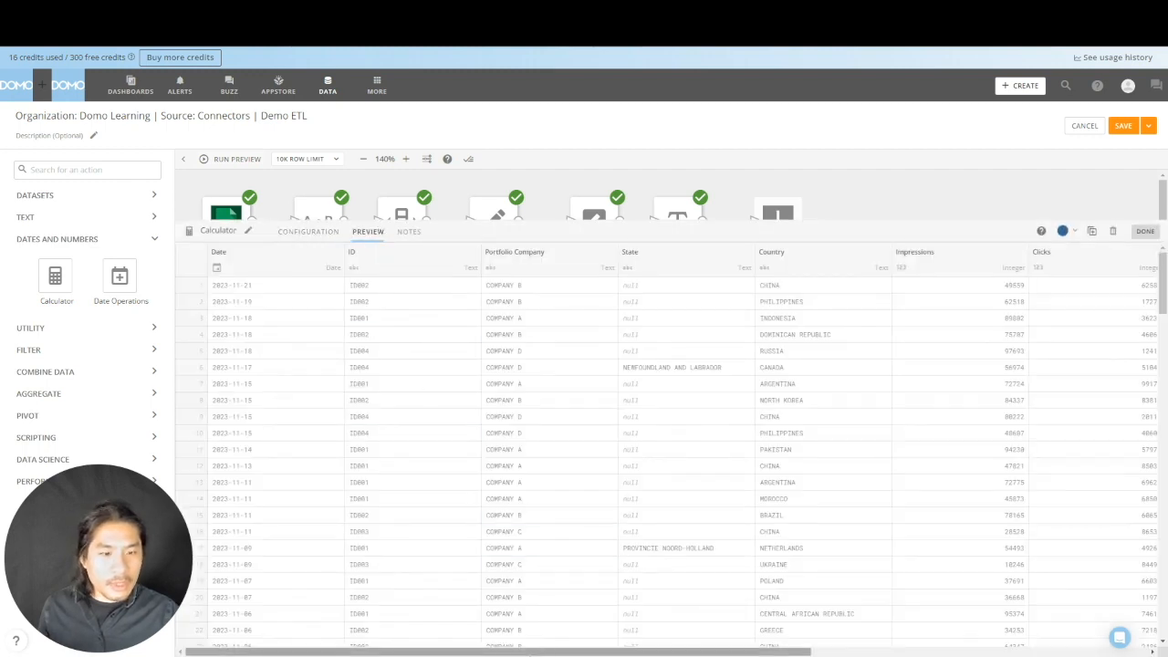
drag(529, 652, 1132, 651)
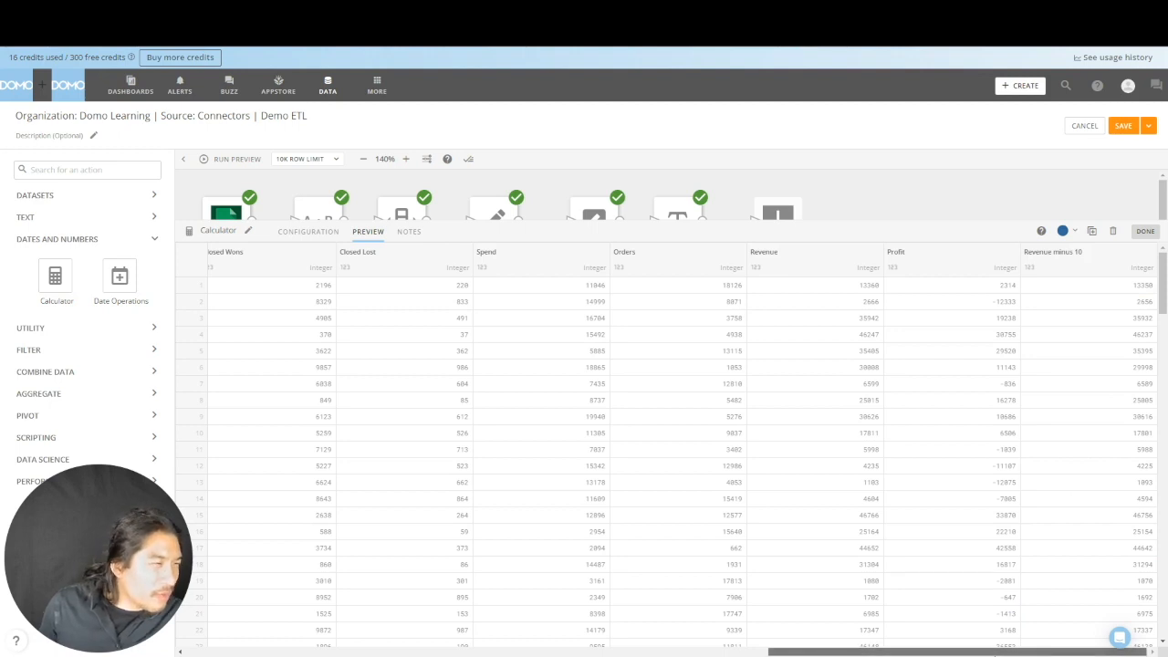
mouse_move(995, 651)
mouse_down()
mouse_move(568, 651)
mouse_move(1020, 648)
mouse_up()
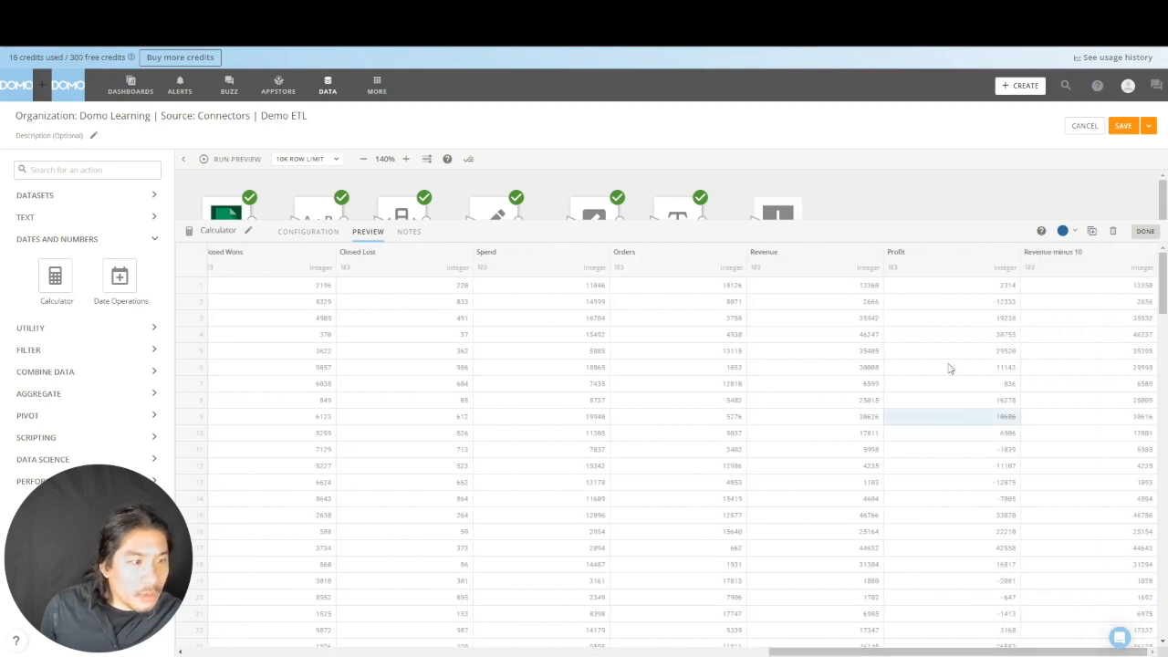
click(1145, 230)
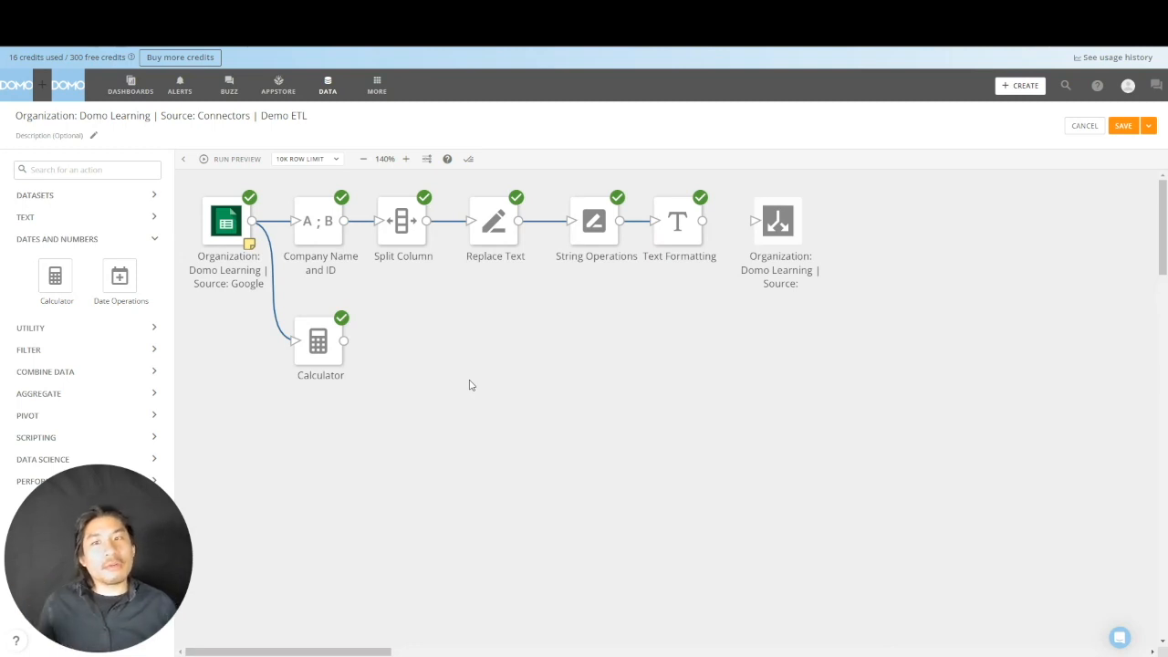